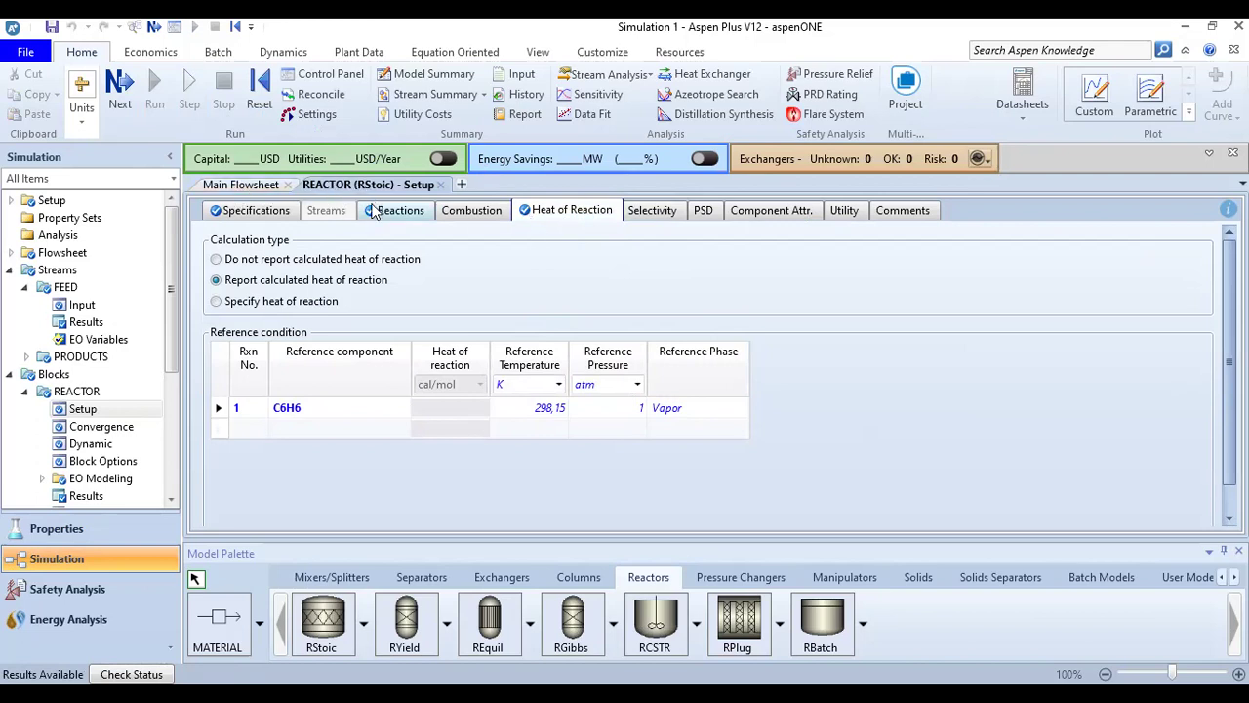
Step: Switch to the Main Flowsheet and bring up the REACTOR block's right-click menu
left_click(241, 184)
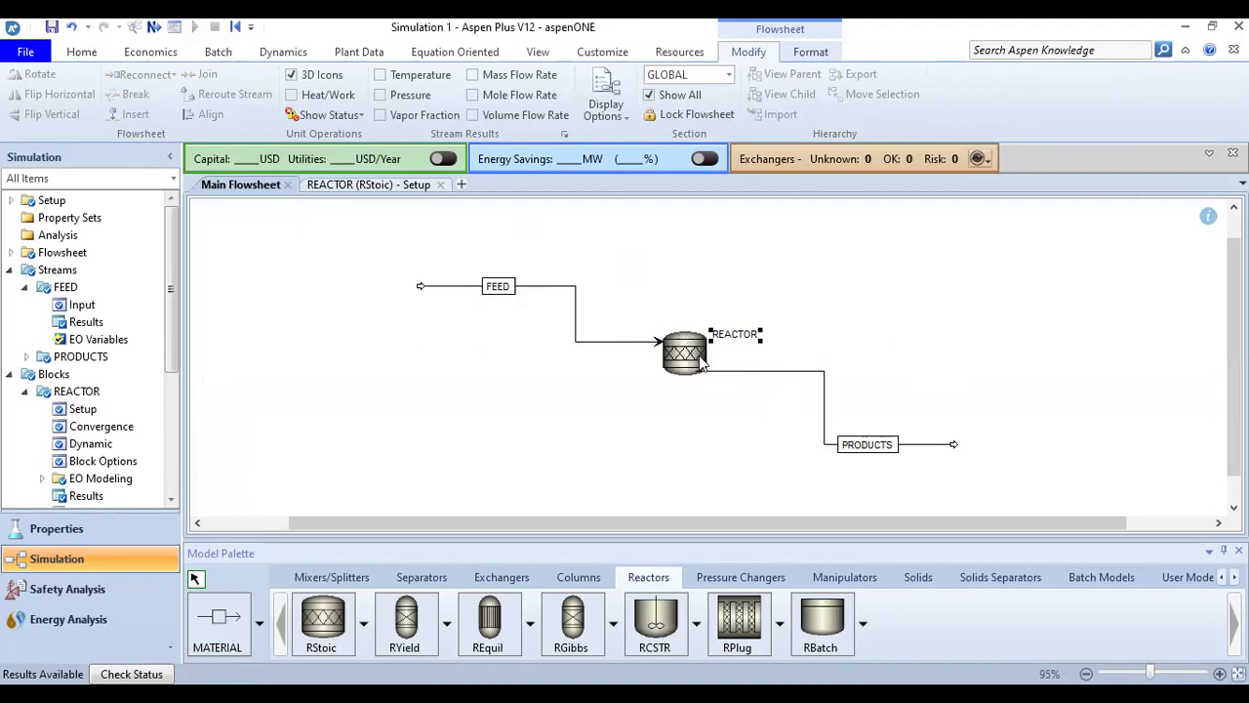
right_click(700, 361)
right_click(686, 361)
left_click(686, 361)
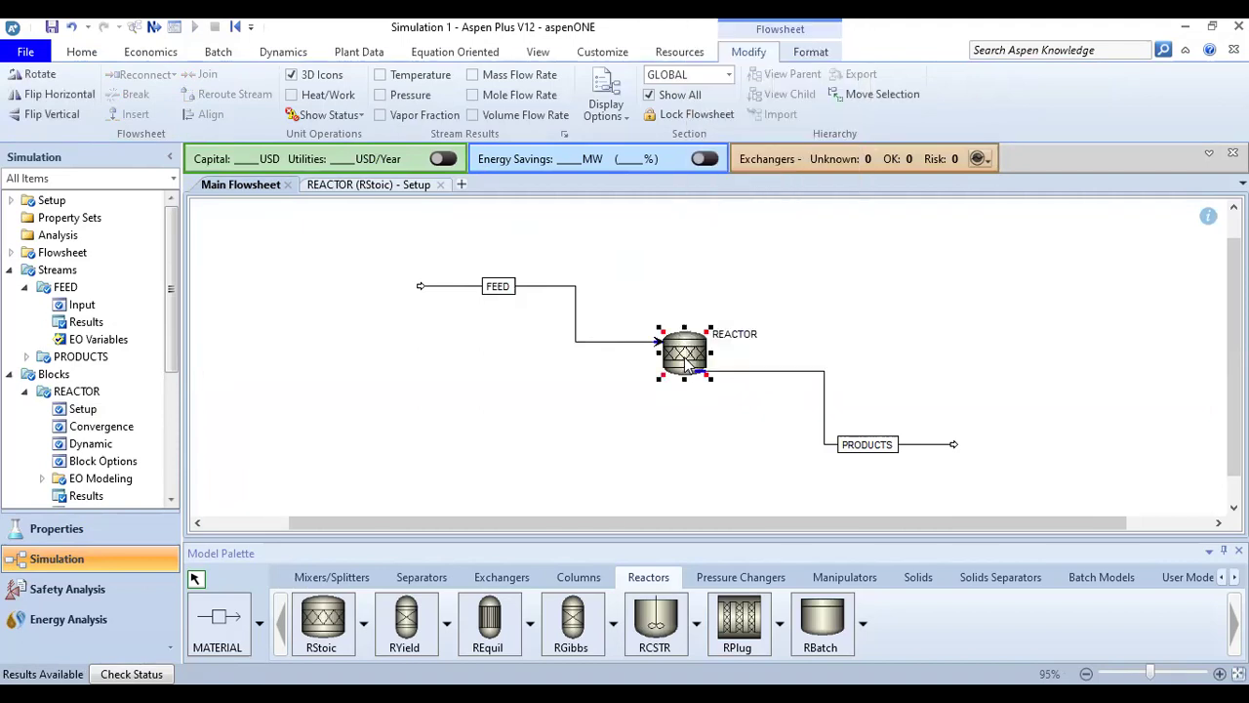
right_click(686, 361)
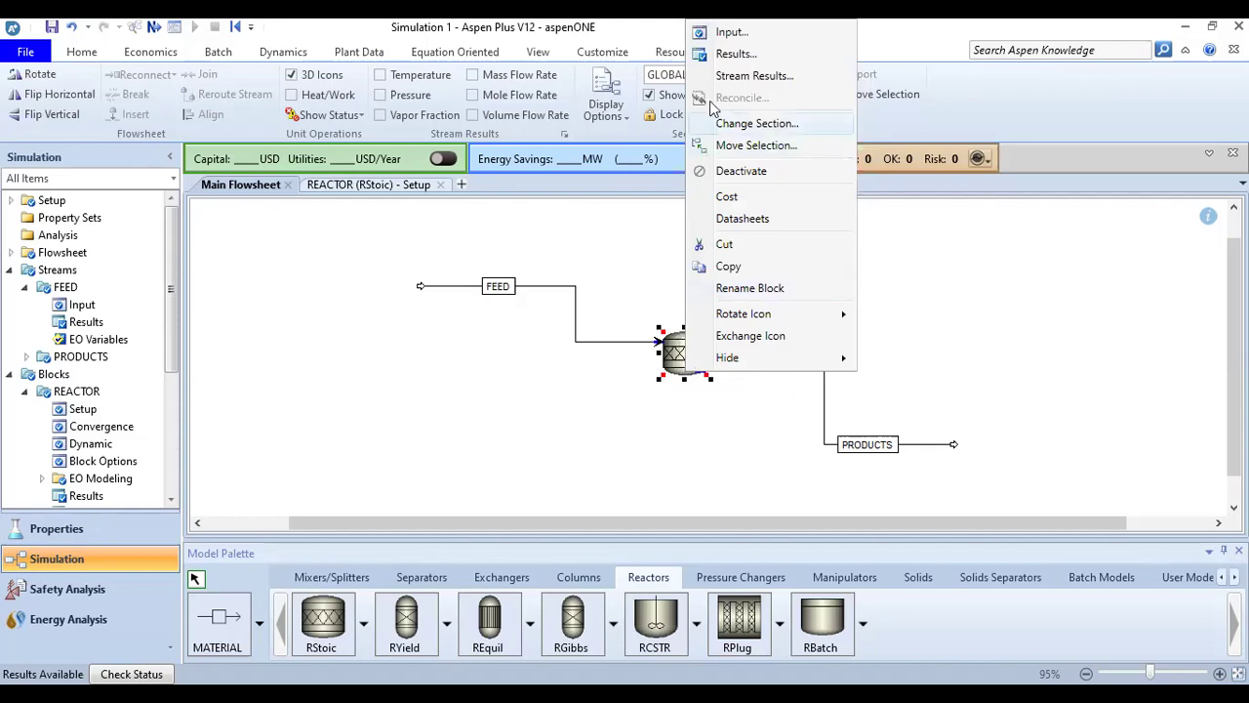
Step: Open the REACTOR results, confirm normal completion on Status, then return to the Summary values
left_click(753, 55)
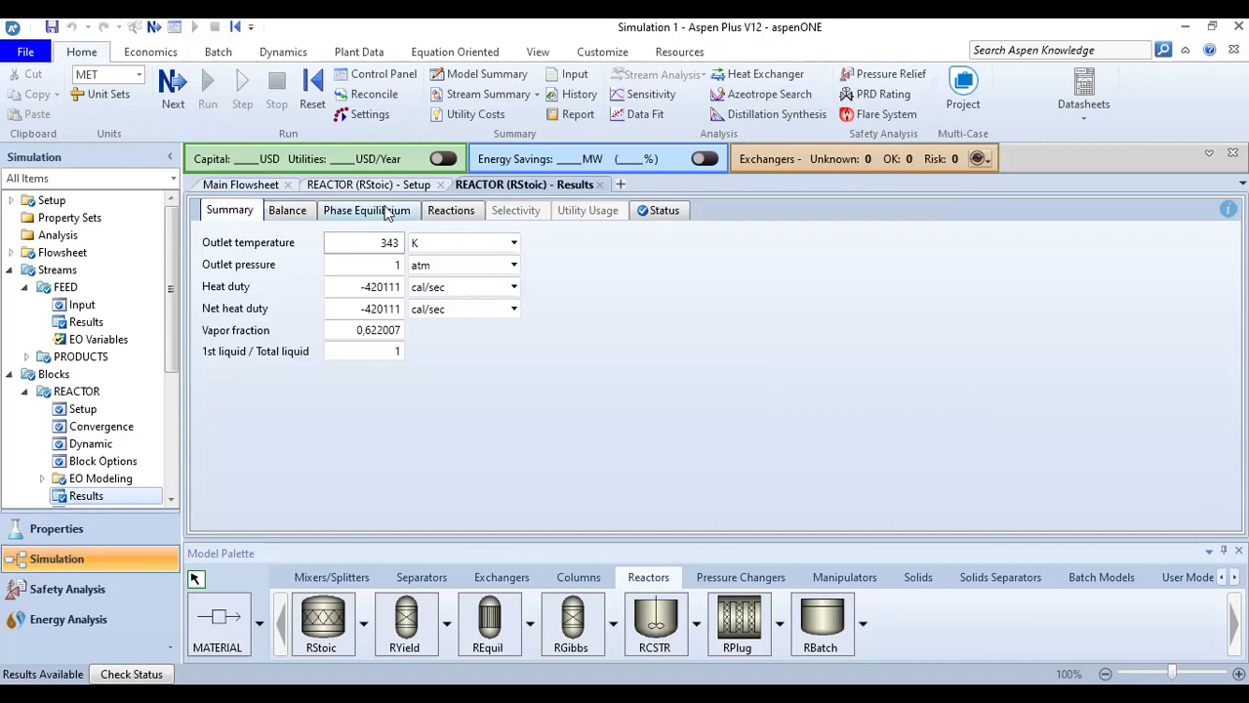
left_click(655, 211)
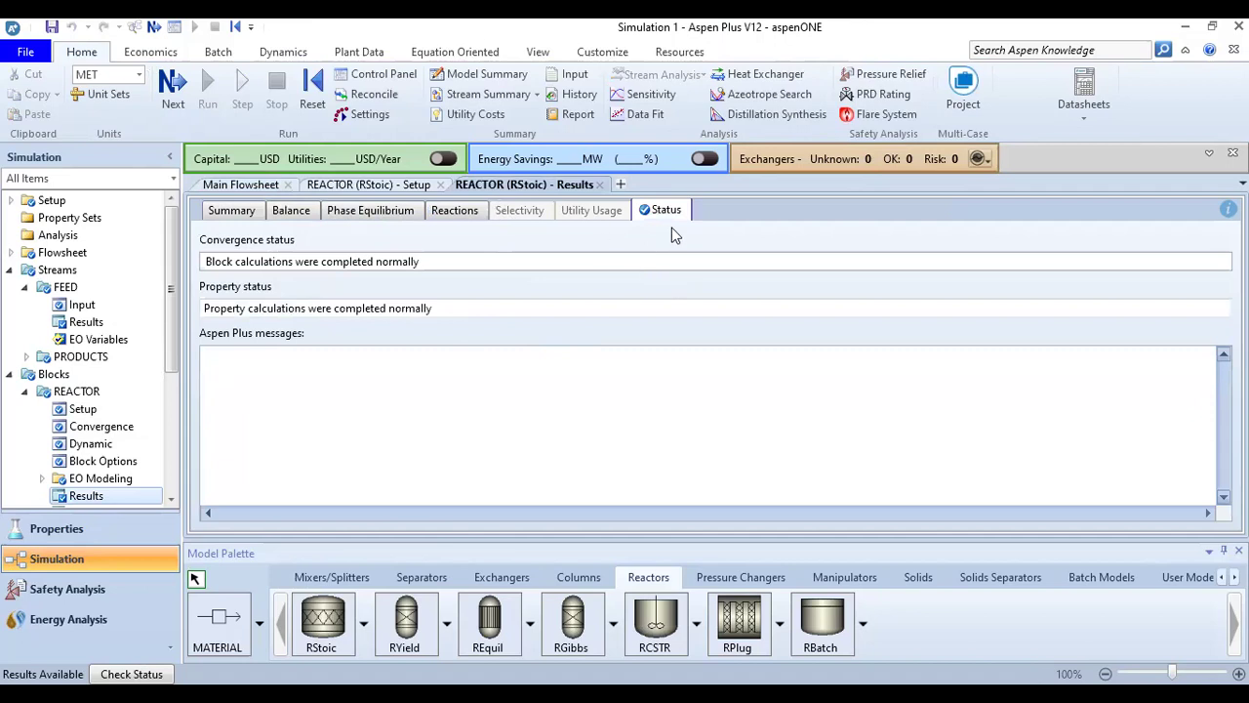
left_click(245, 214)
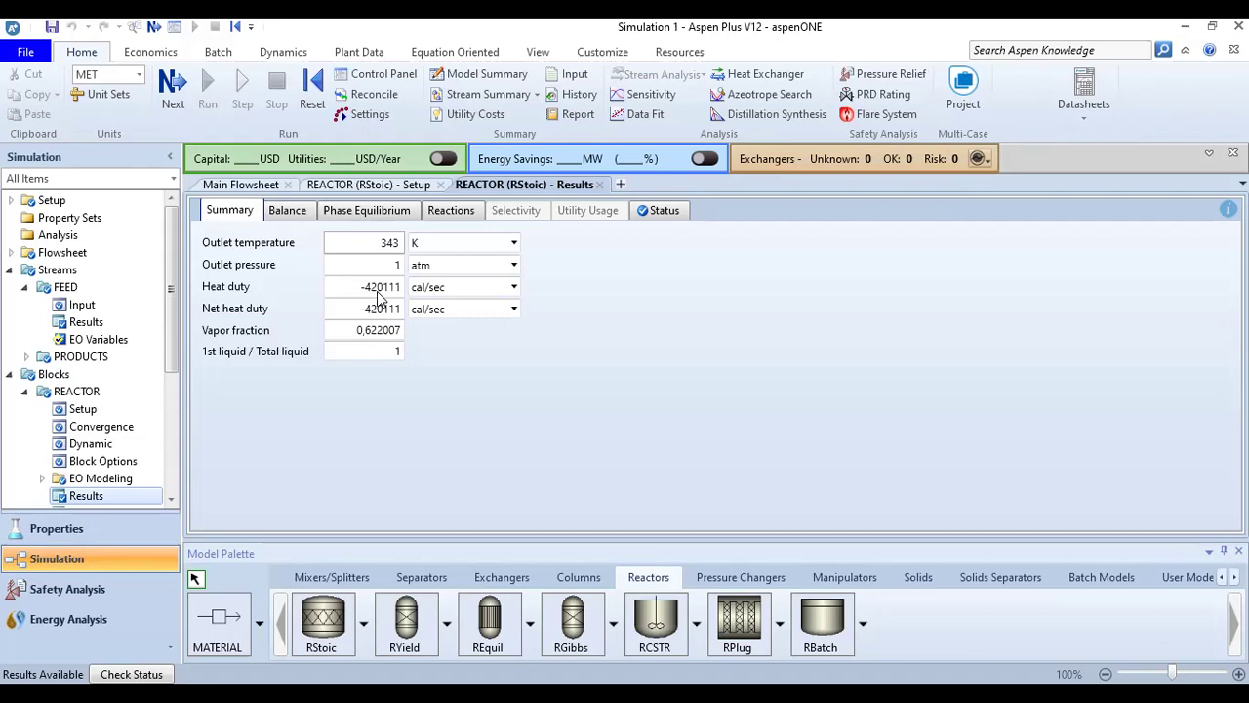
Step: Set both Heat duty and Net heat duty units to kJ/hr, reading -6.33212e+06
left_click(515, 286)
left_click(514, 287)
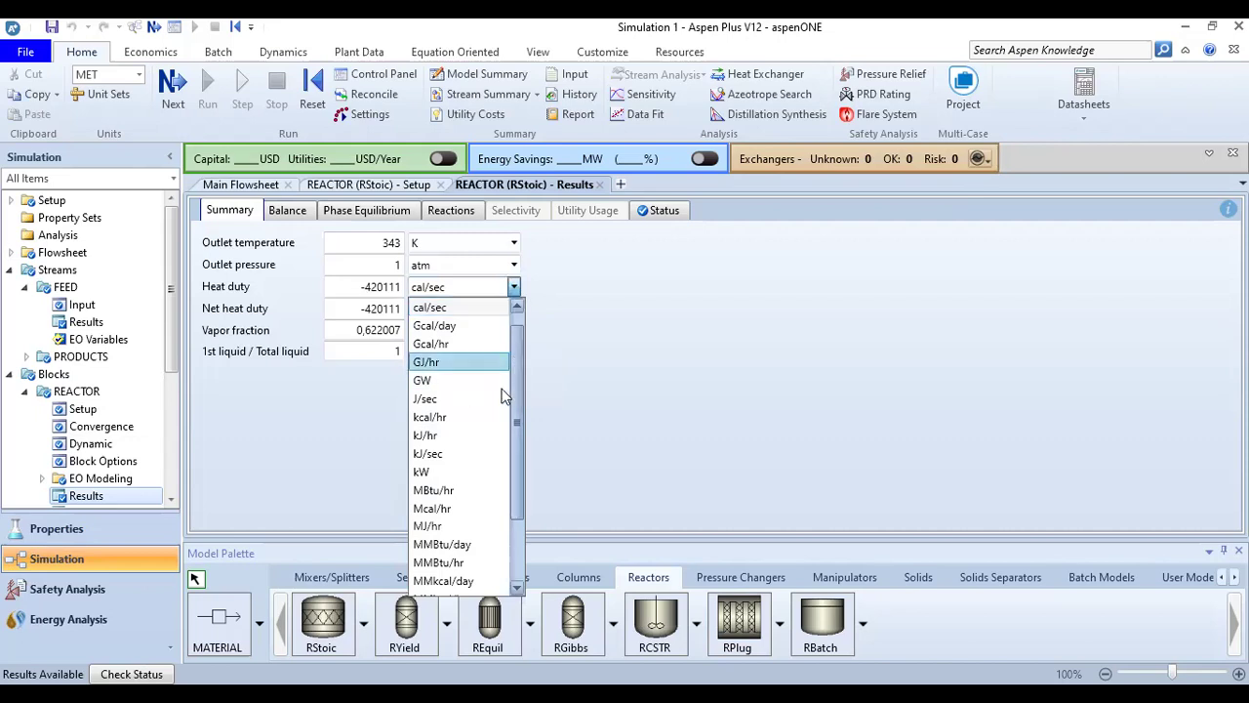
left_click(448, 454)
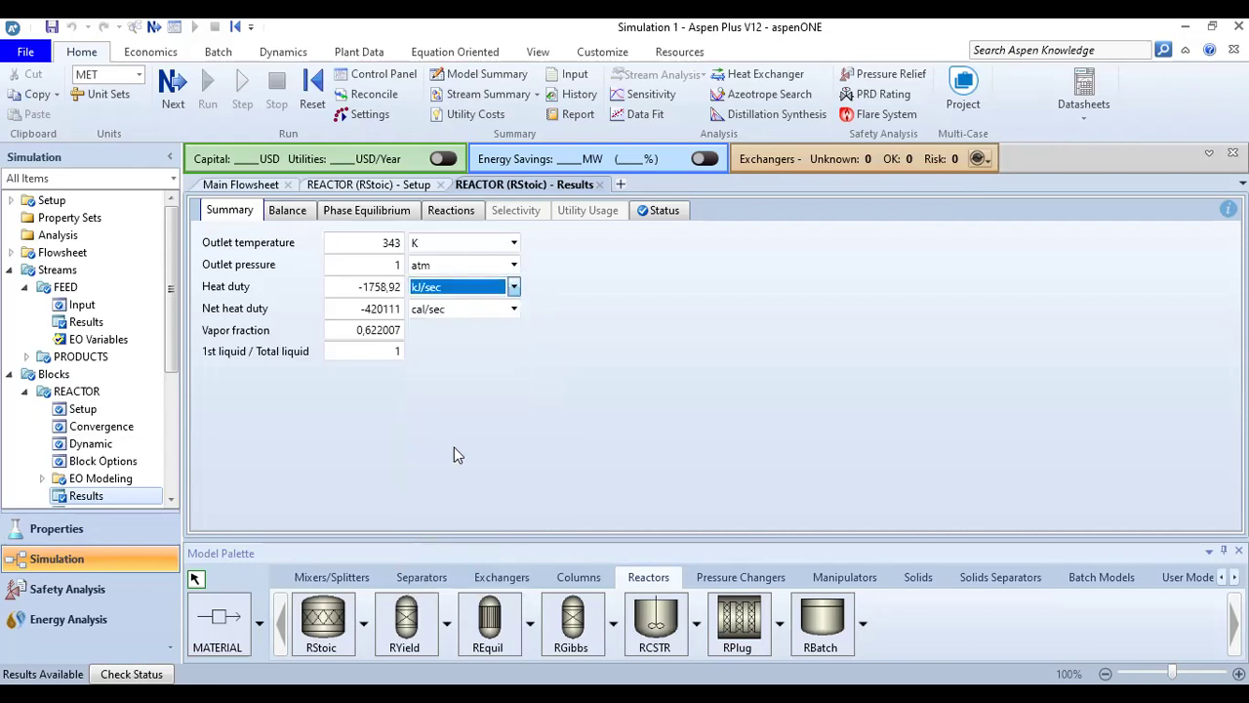
left_click(515, 309)
left_click(515, 308)
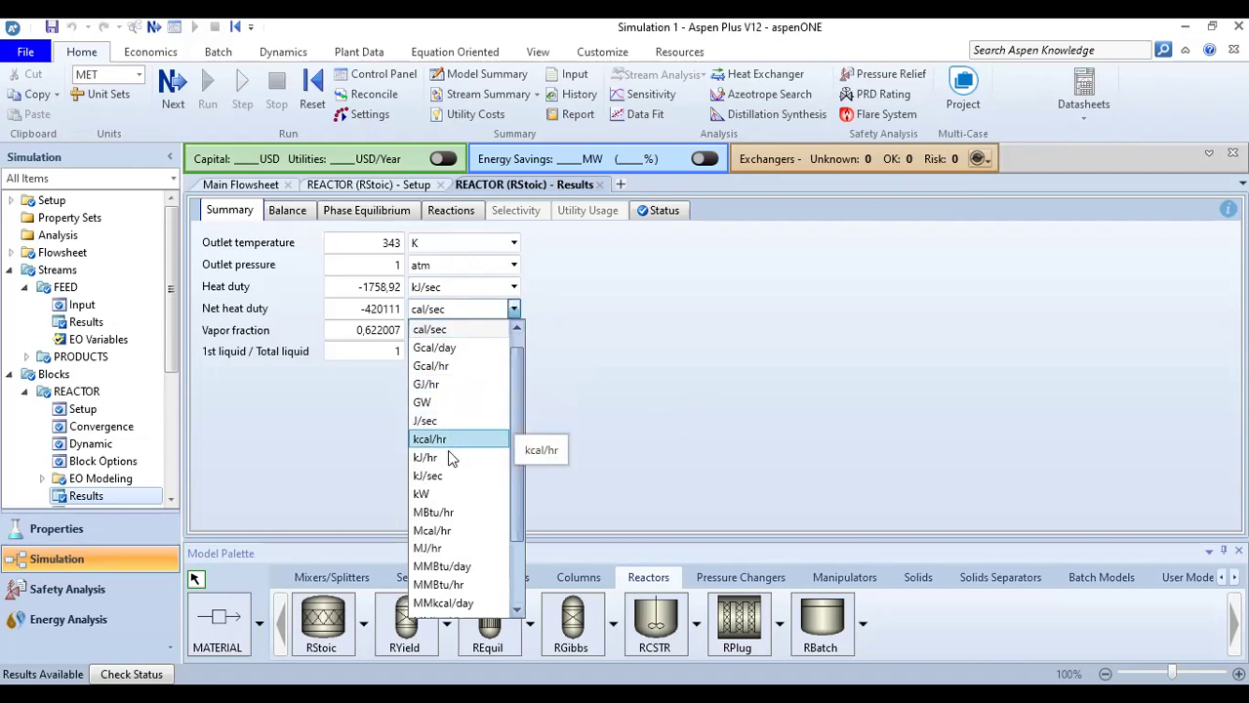
left_click(443, 485)
left_click(514, 287)
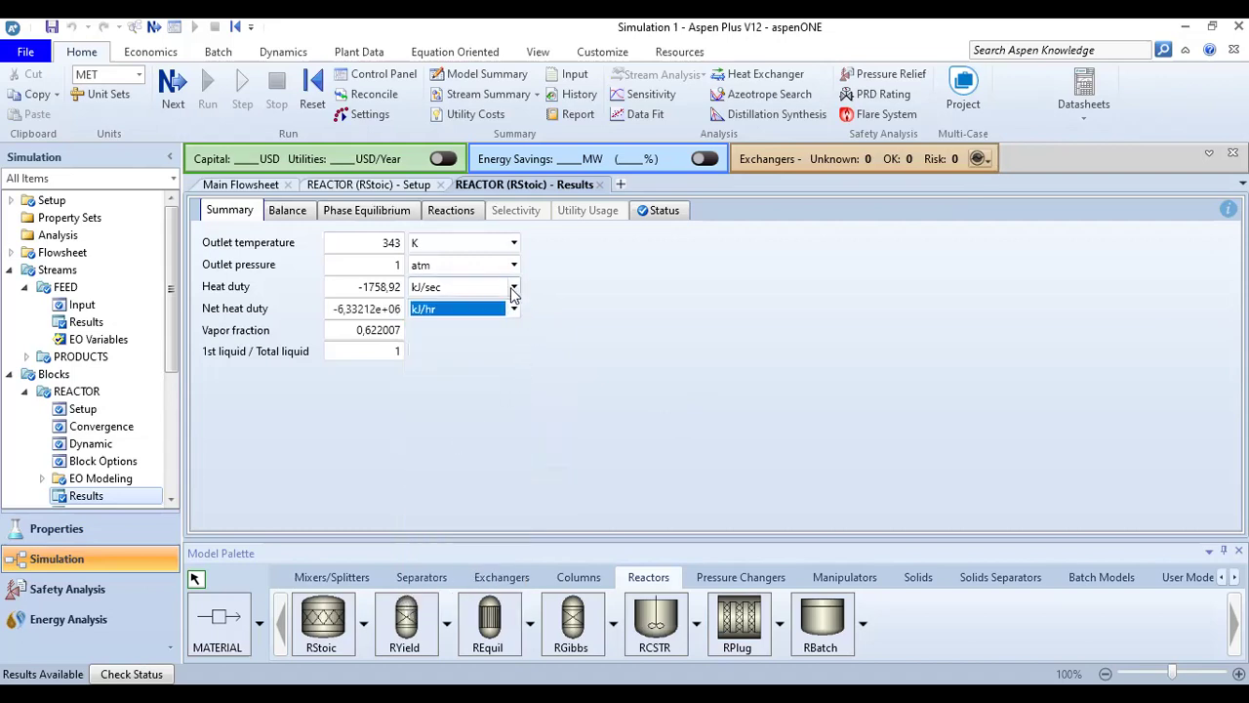
left_click(514, 287)
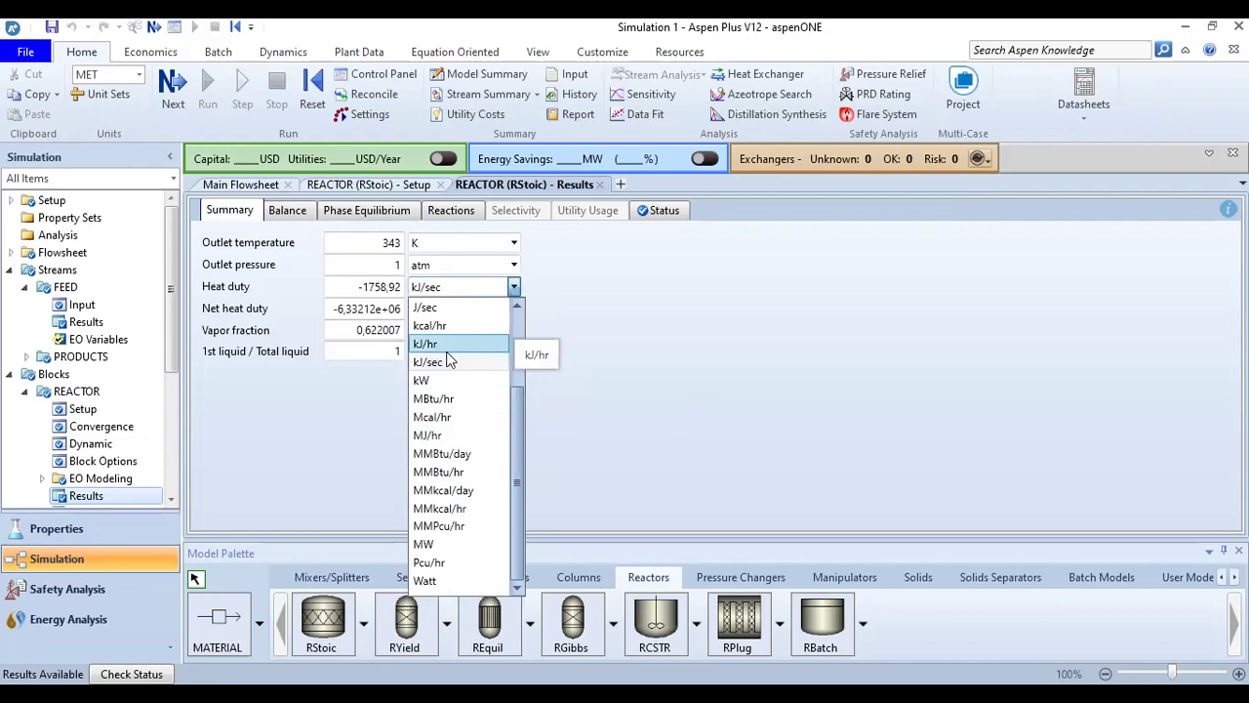
left_click(476, 343)
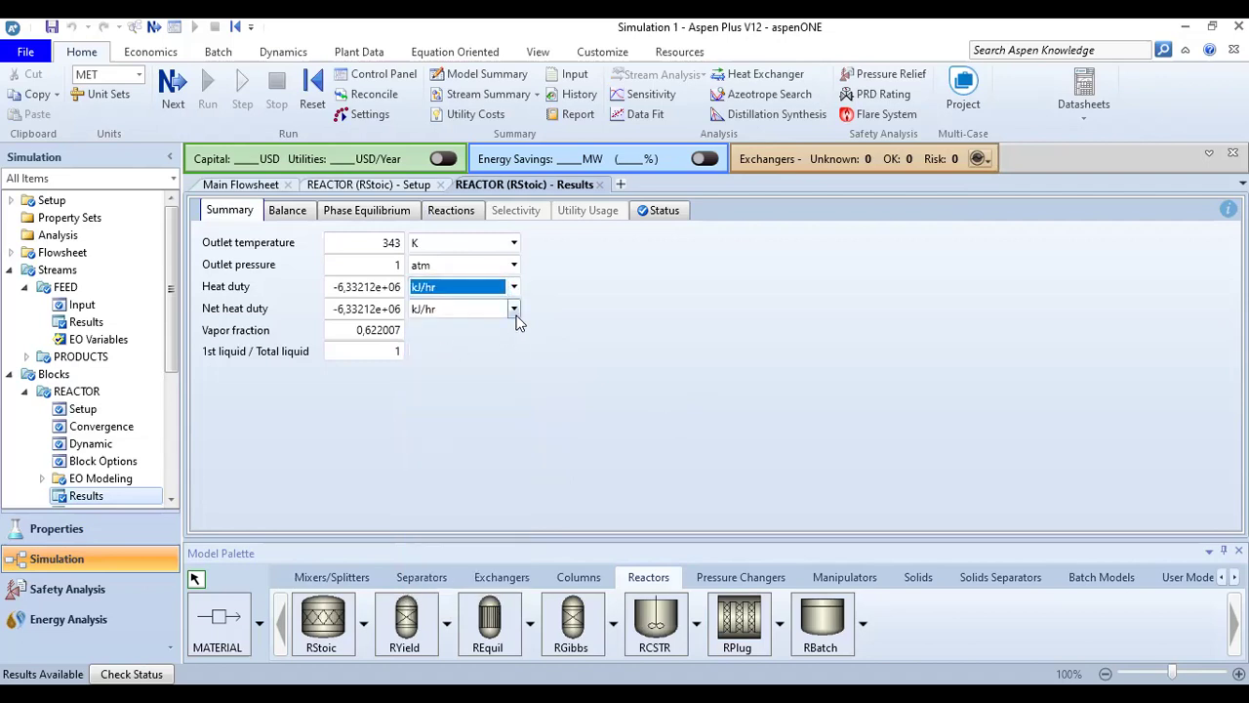
left_click(515, 308)
left_click_drag(510, 439, 521, 372)
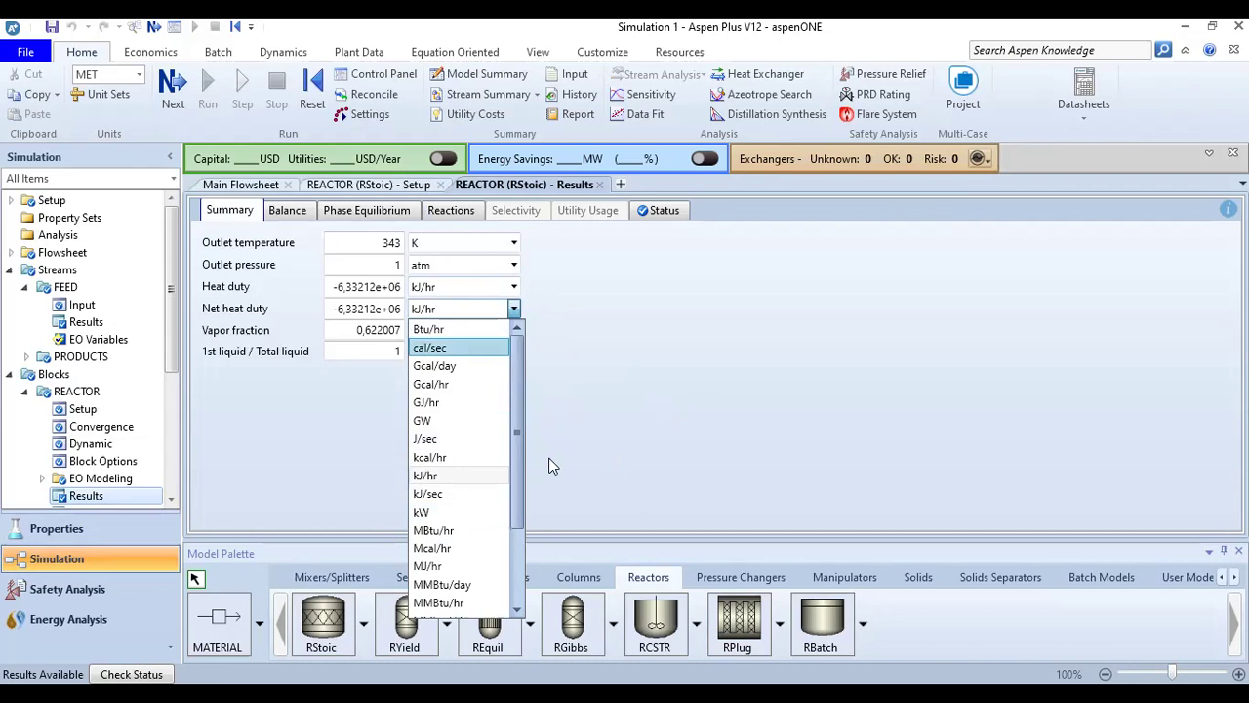
left_click(476, 477)
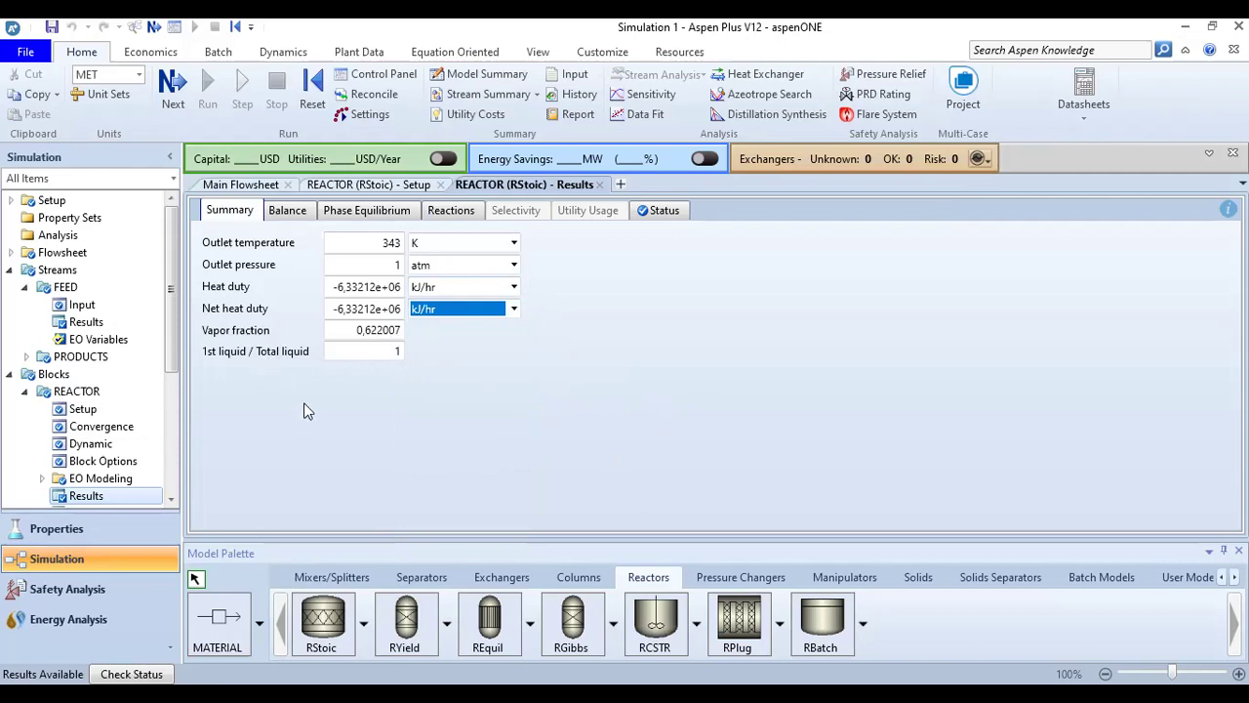
left_click(390, 353)
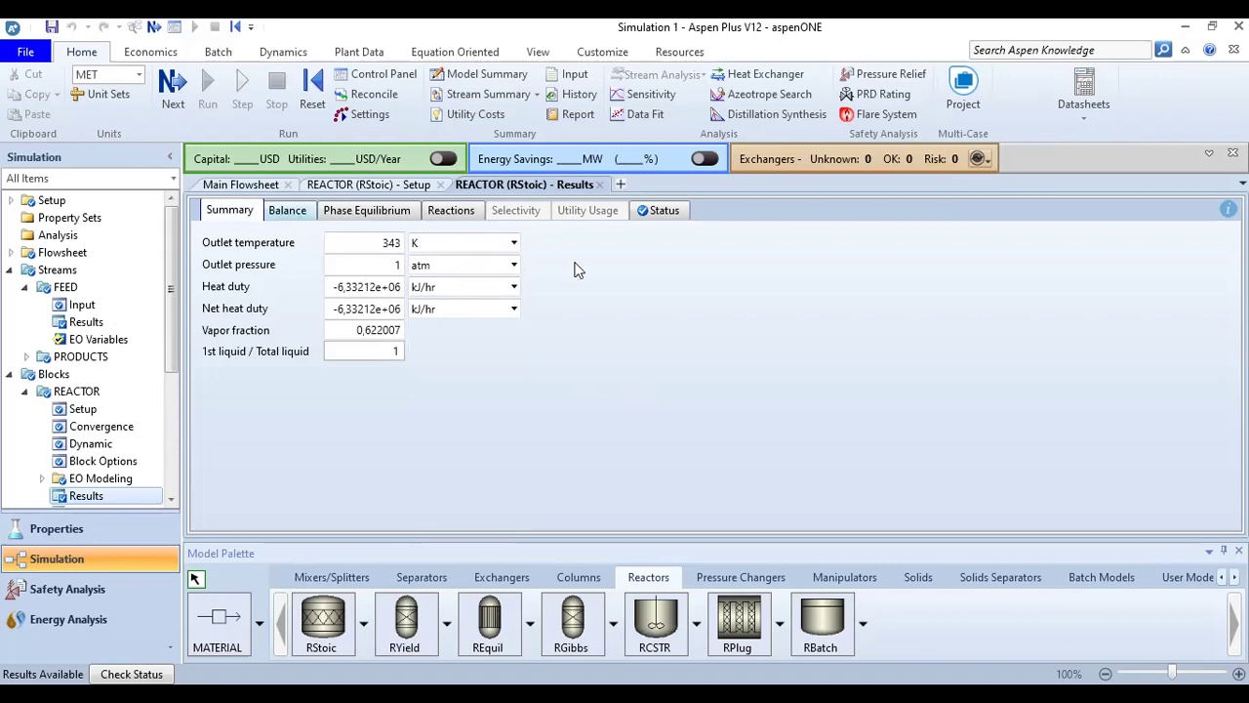
Step: Show the REACTOR Balance tab: 100 kmol/hr and 7450.95 kg/hr in and out
left_click(287, 210)
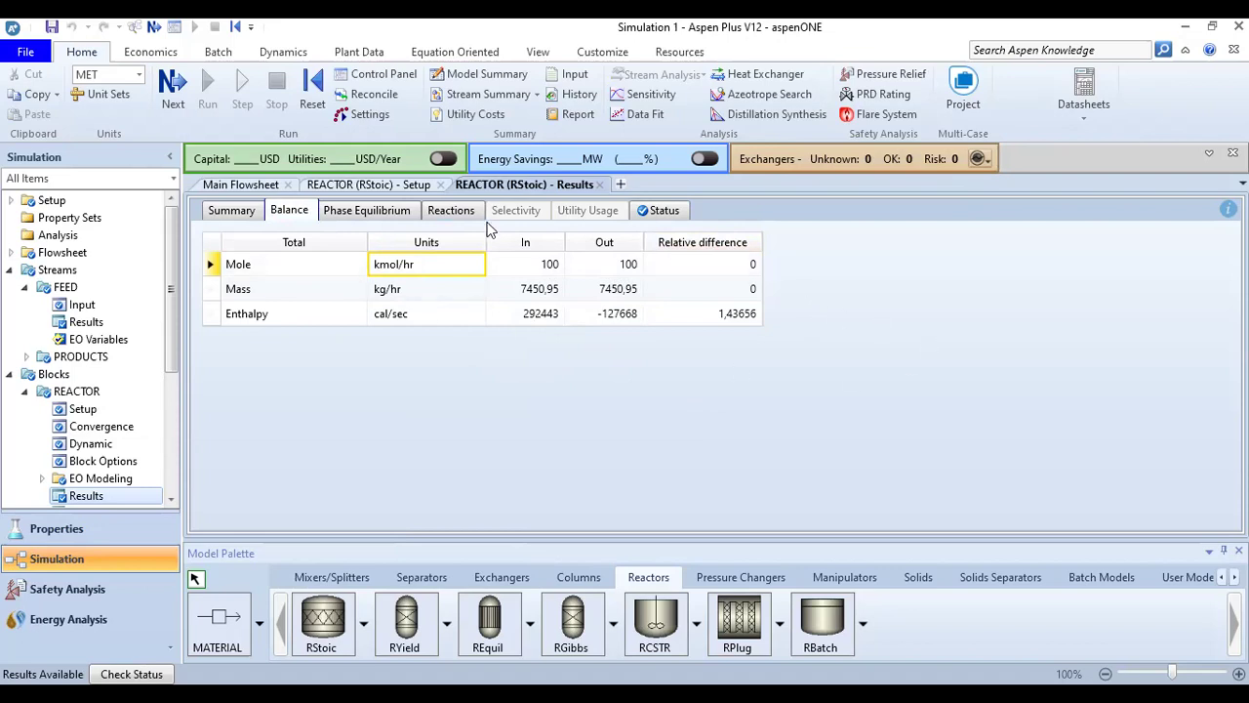
Step: Open the REACTOR stream results comparing FEED and PRODUCTS, both at 343 K and 1 atm
left_click(252, 186)
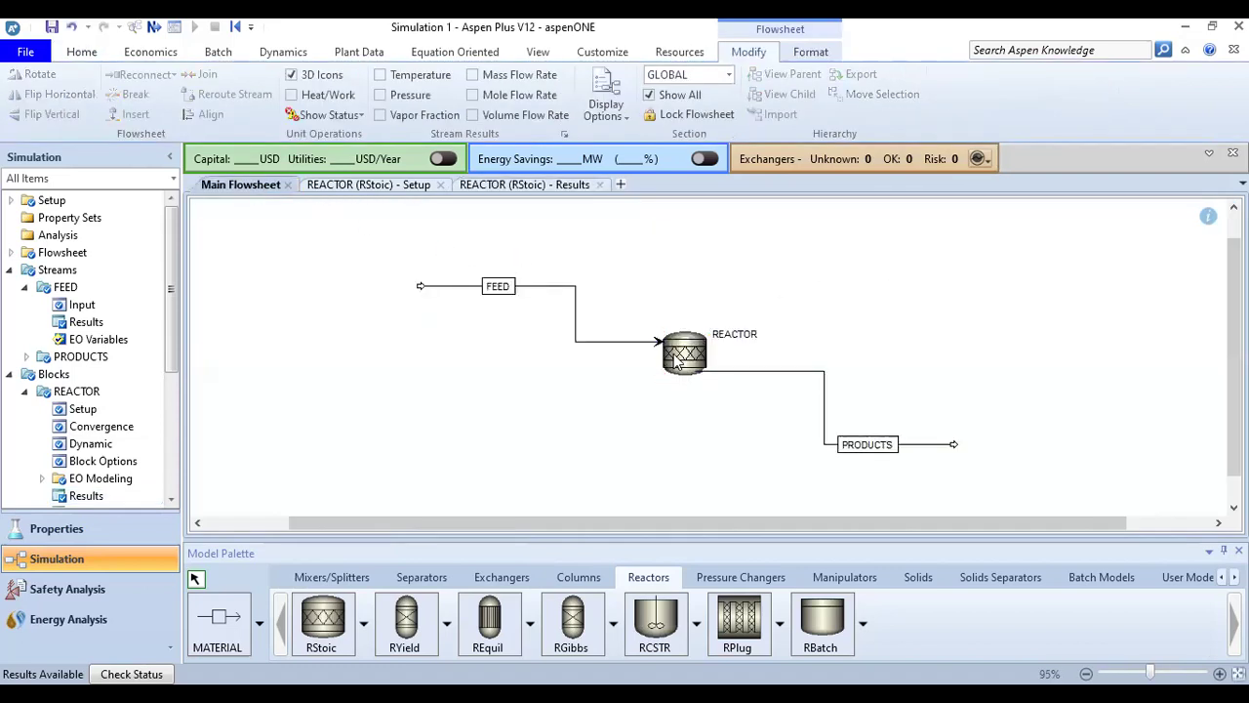
right_click(673, 369)
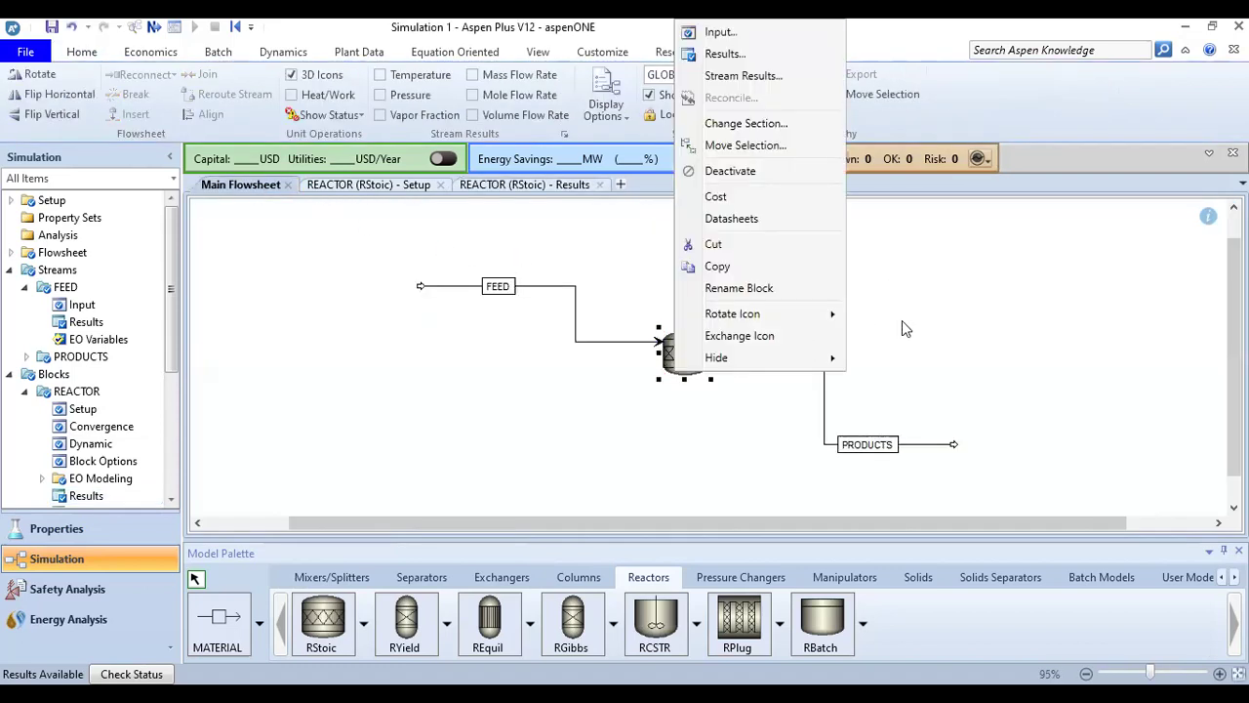
left_click(750, 78)
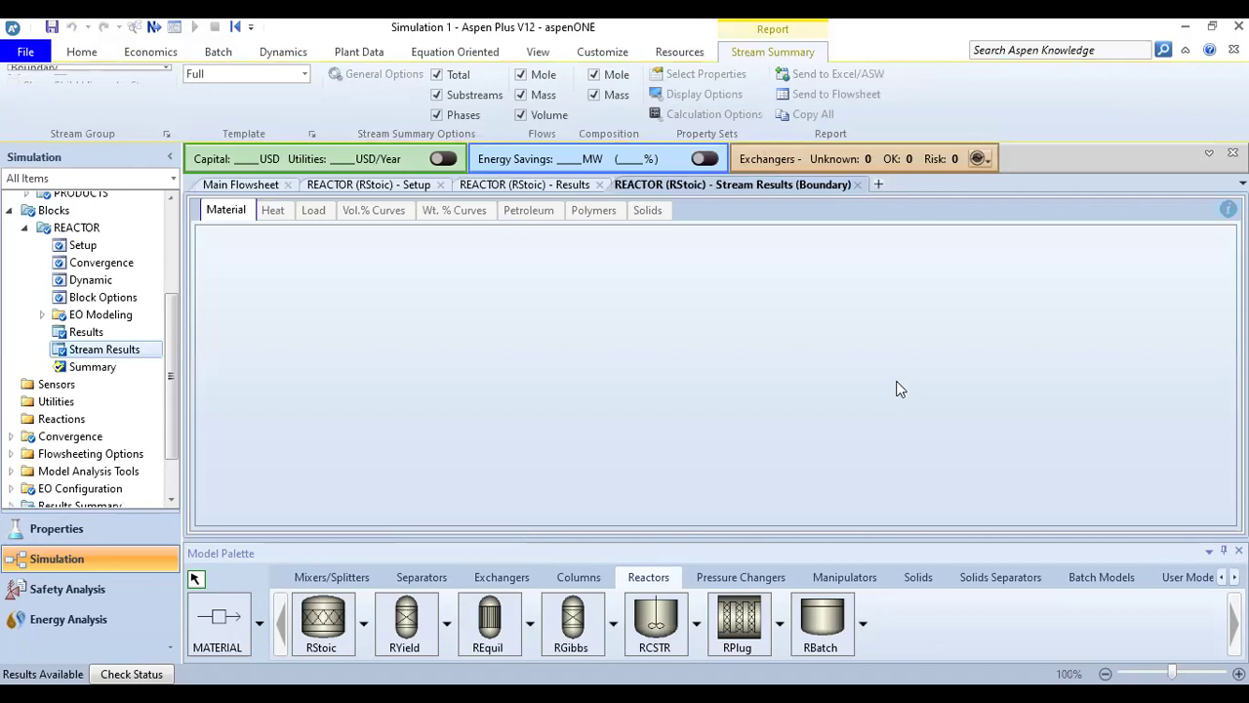
scroll(1217, 234, "down", 2)
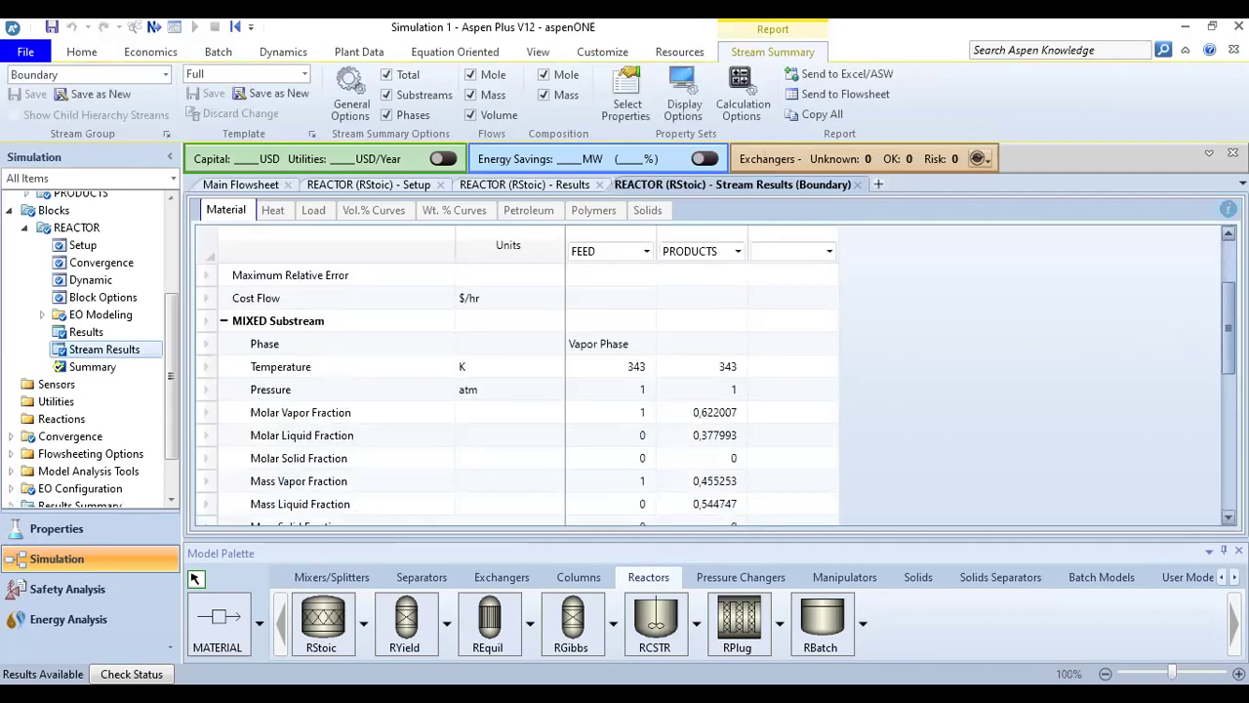
scroll(1217, 235, "up", 2)
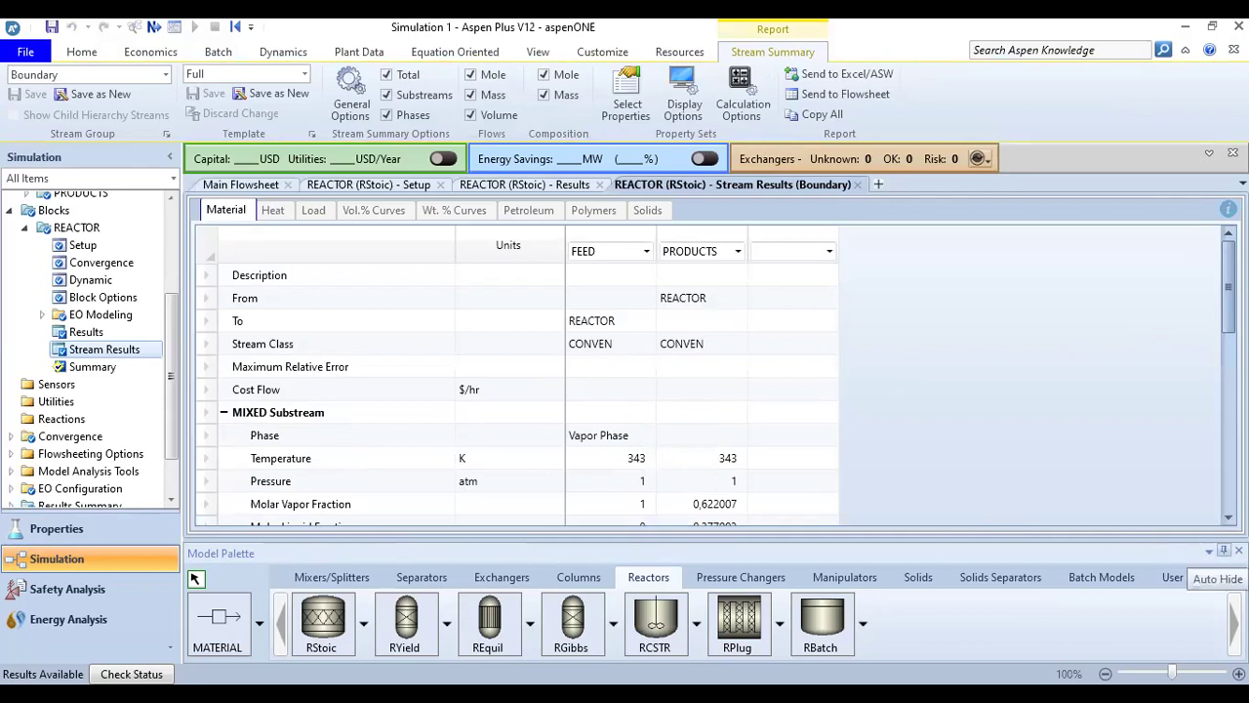
left_click(1224, 549)
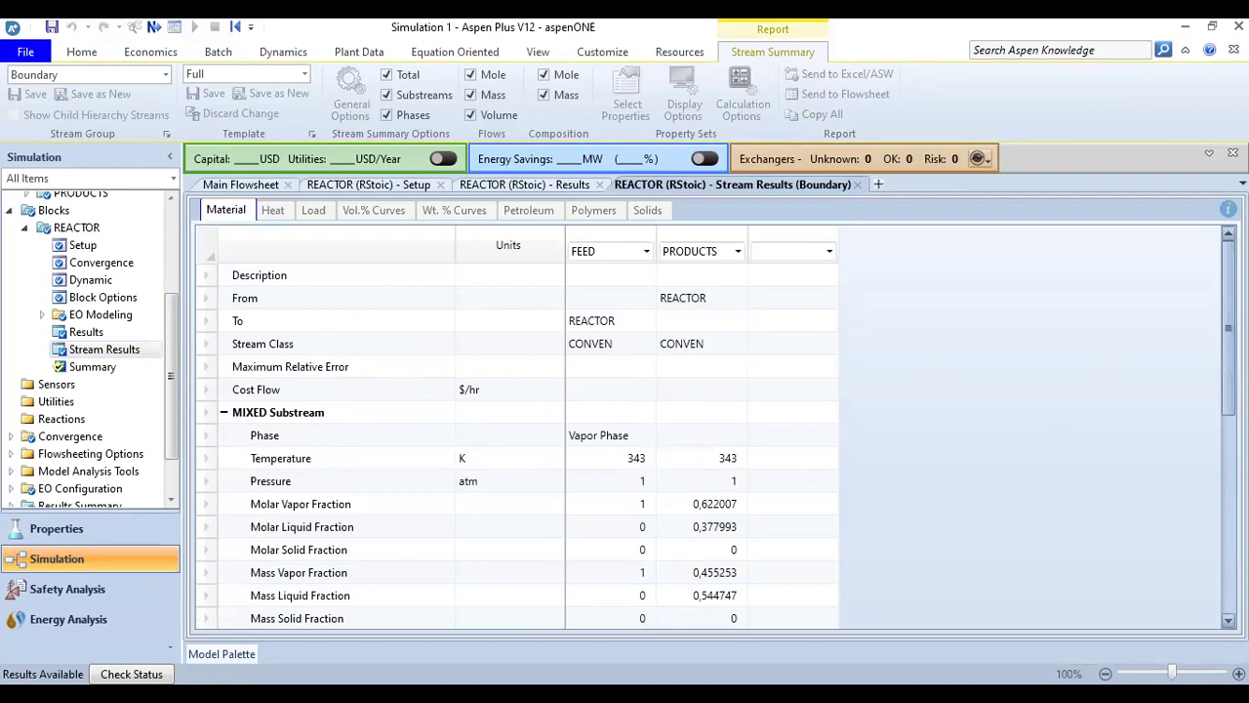
scroll(527, 429, "down", 1)
scroll(527, 430, "down", 6)
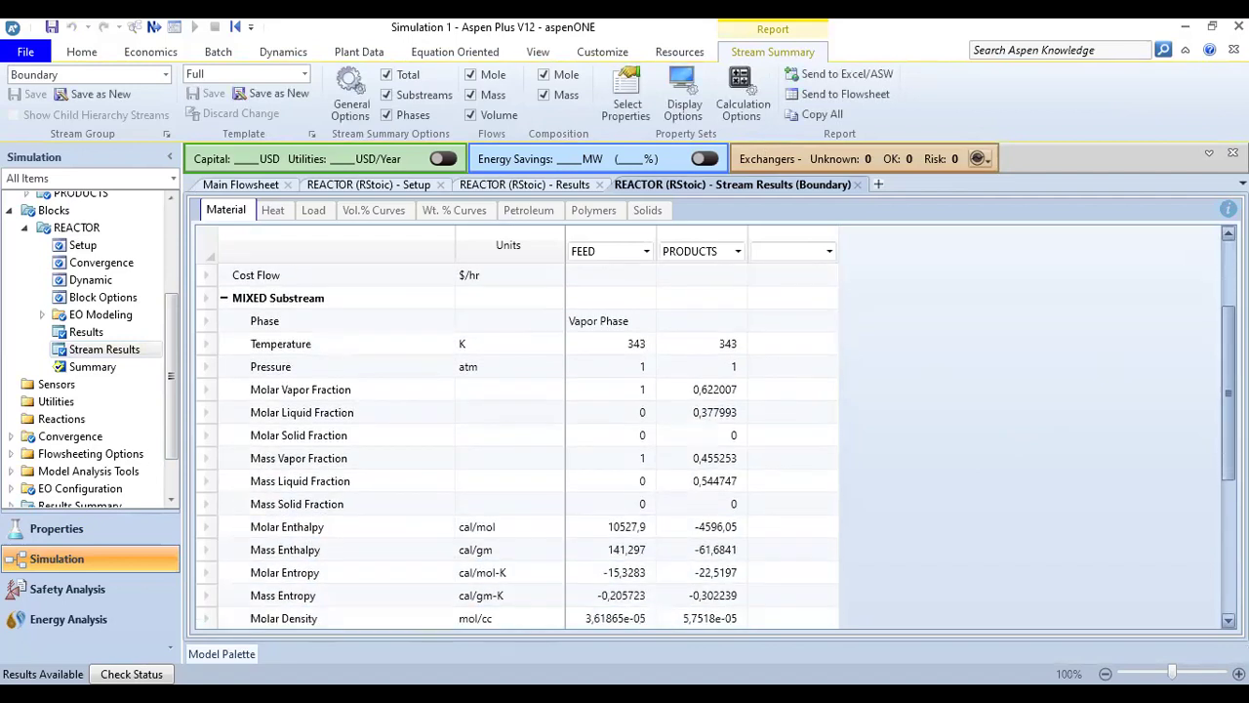
scroll(527, 430, "down", 7)
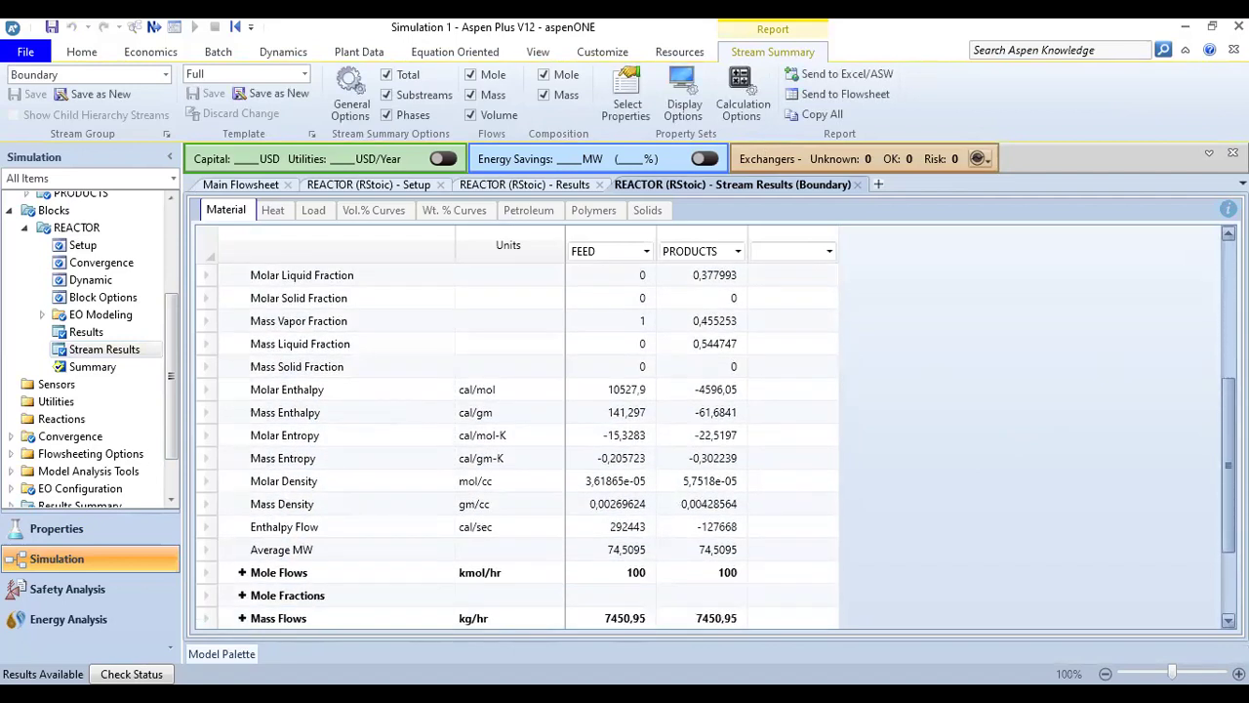
scroll(1198, 430, "down", 2)
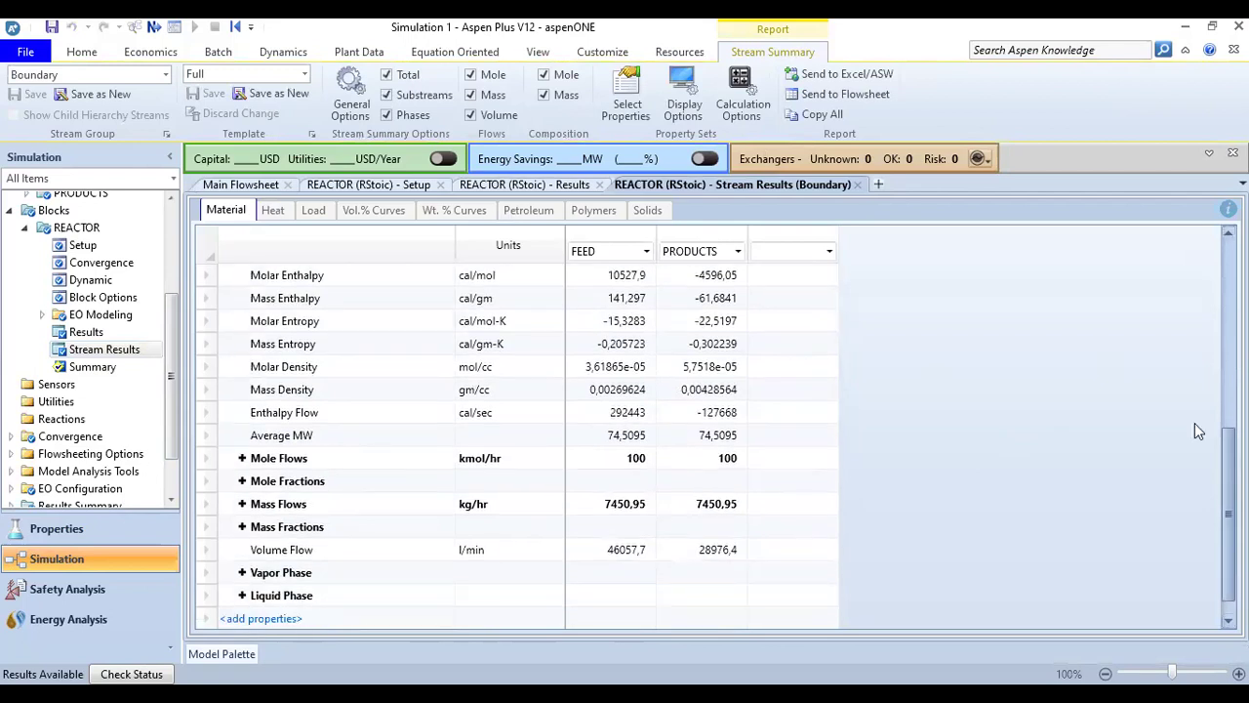
scroll(343, 323, "up", 1)
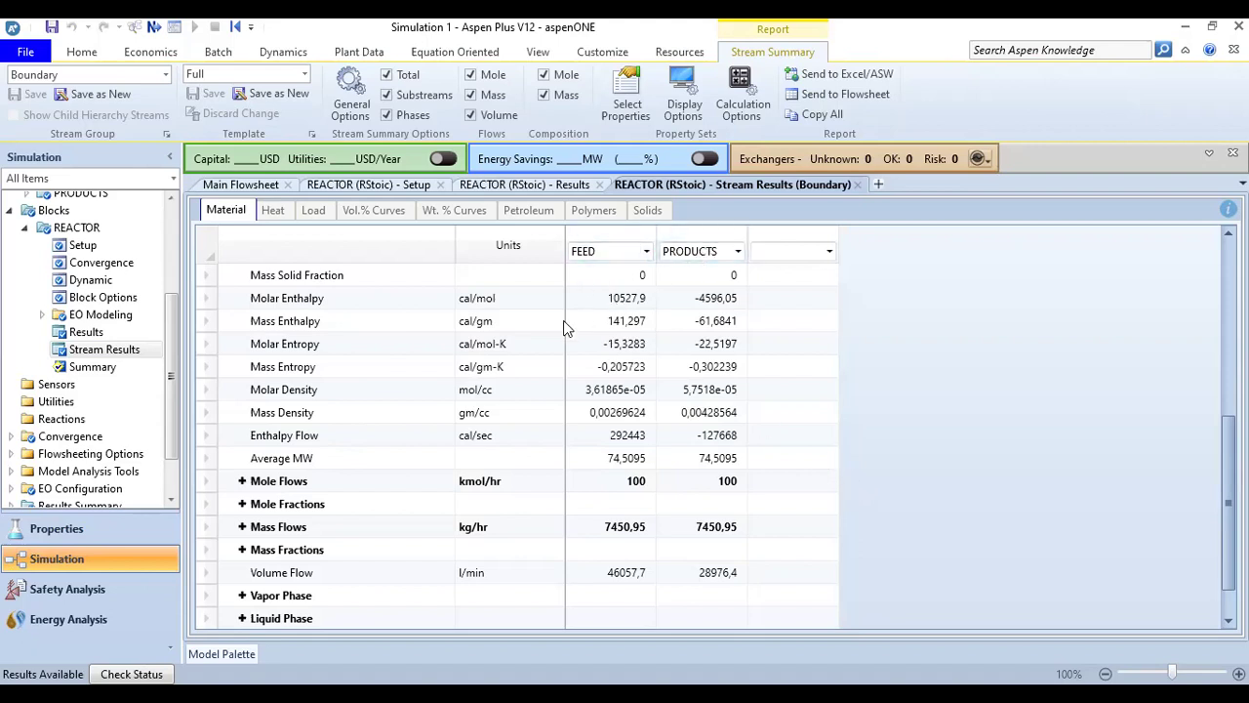
Step: Expand Mole Flows to list C6H6, CL2, C6H5CL and HCL kmol/hr per stream
left_click(242, 481)
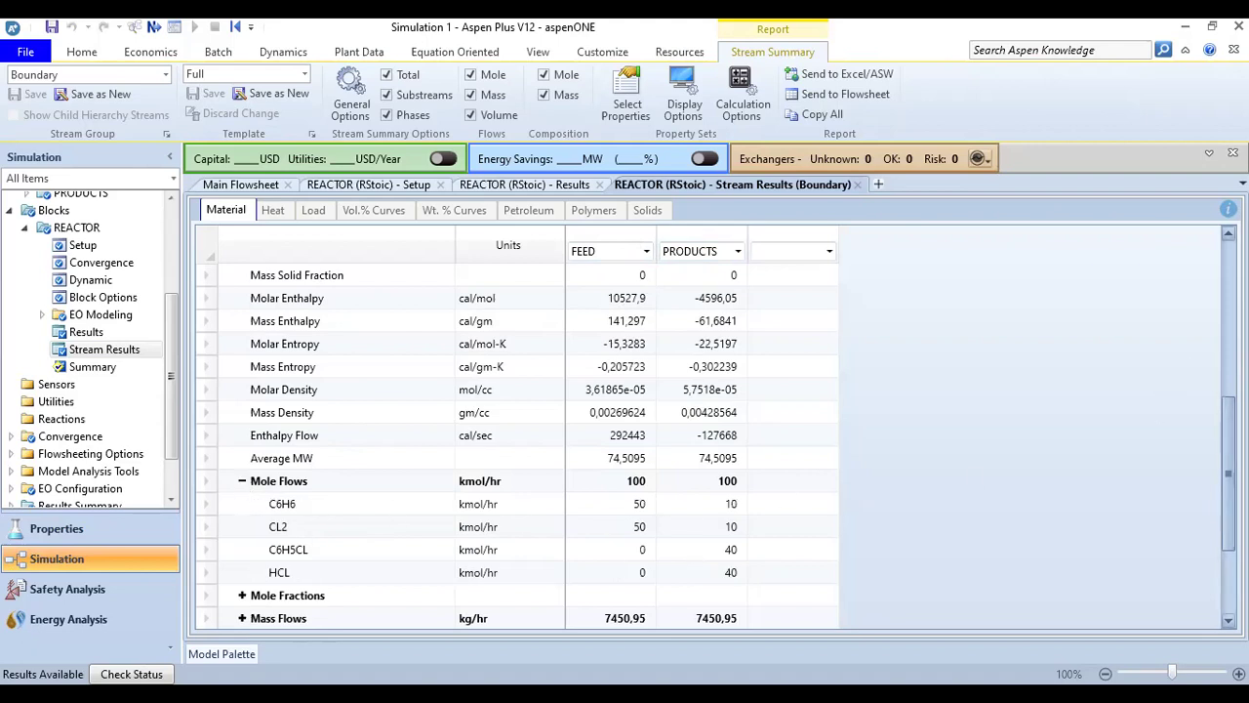
left_click(1229, 621)
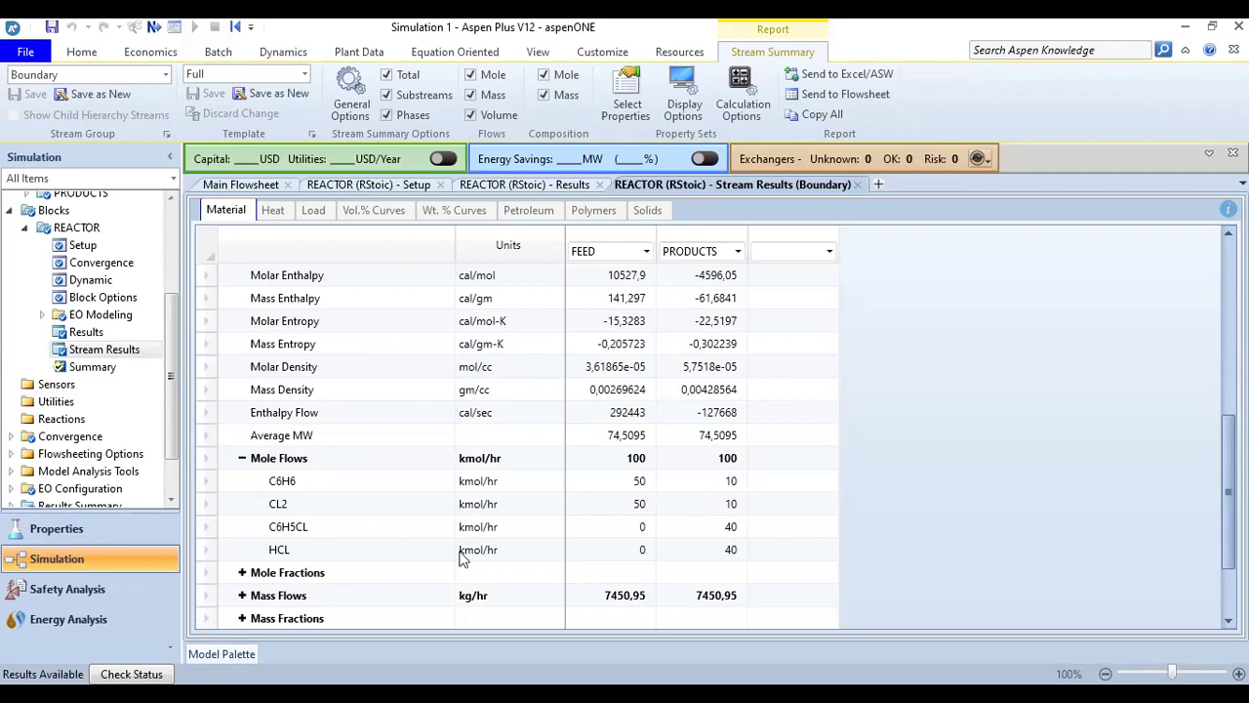
Step: Expand Mole Fractions, Mass Flows, Mass Fractions and Vapor Phase rows for FEED and PRODUCTS
scroll(1227, 488, "down", 2)
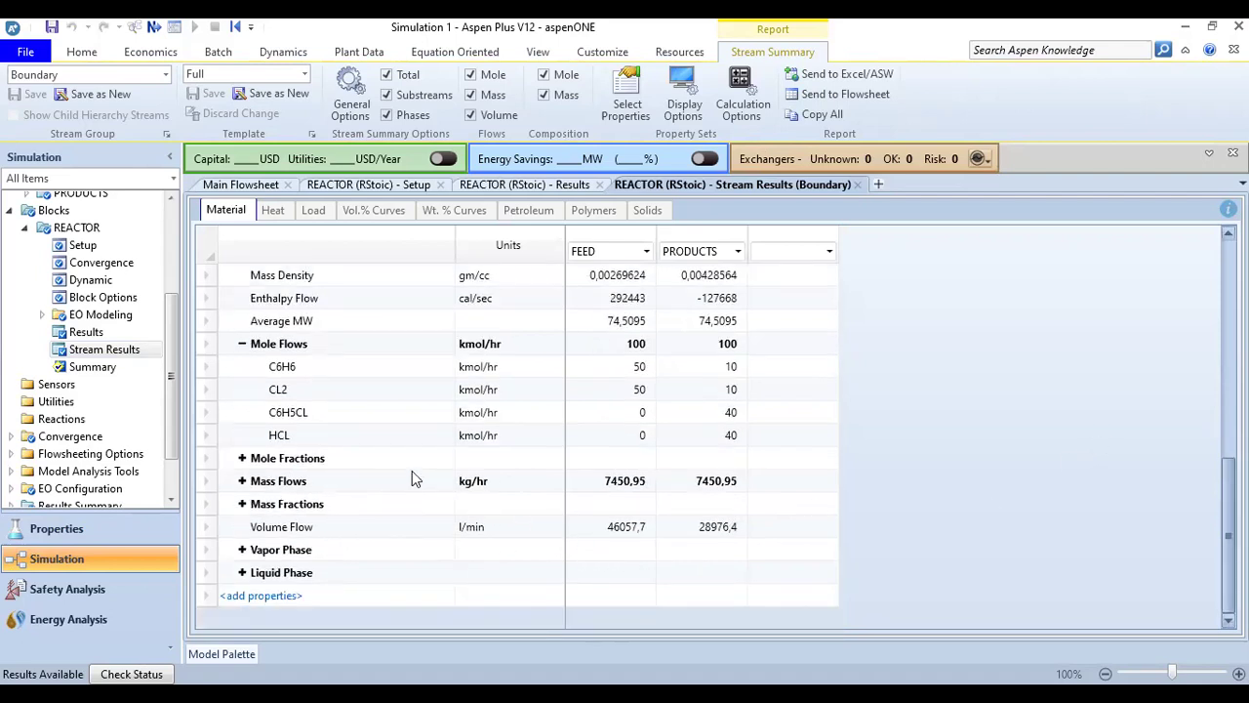
left_click(242, 458)
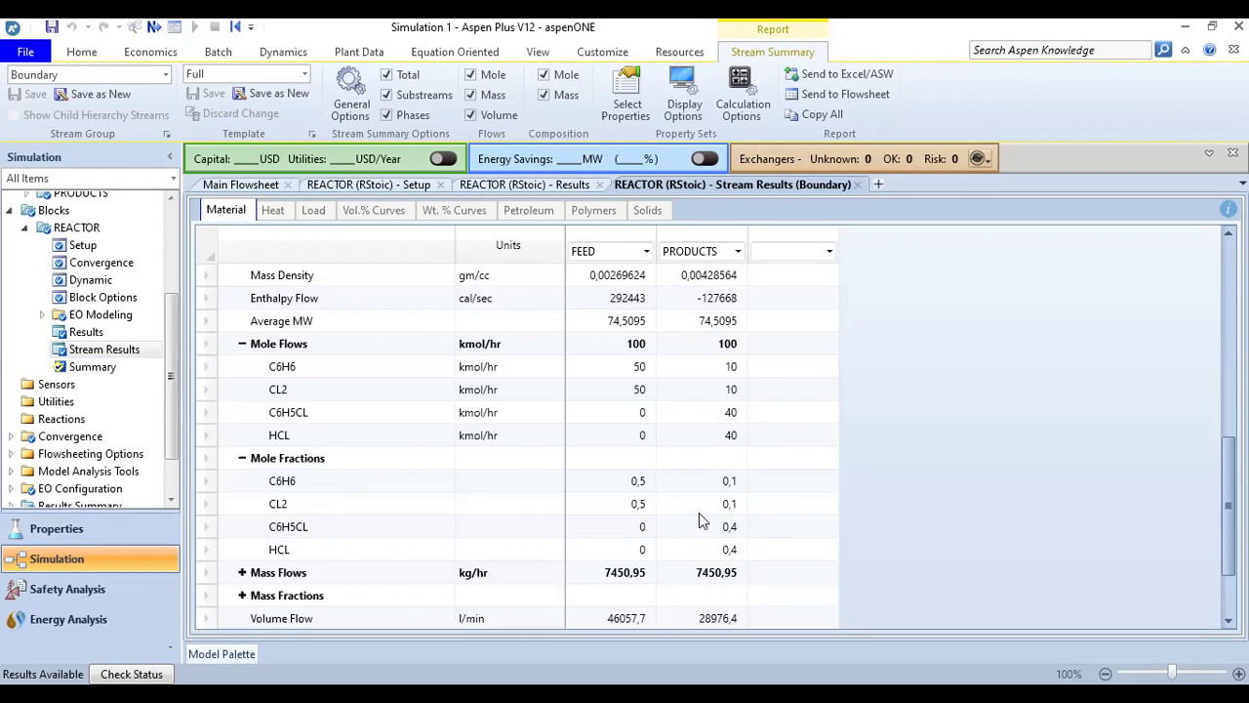
scroll(474, 526, "down", 2)
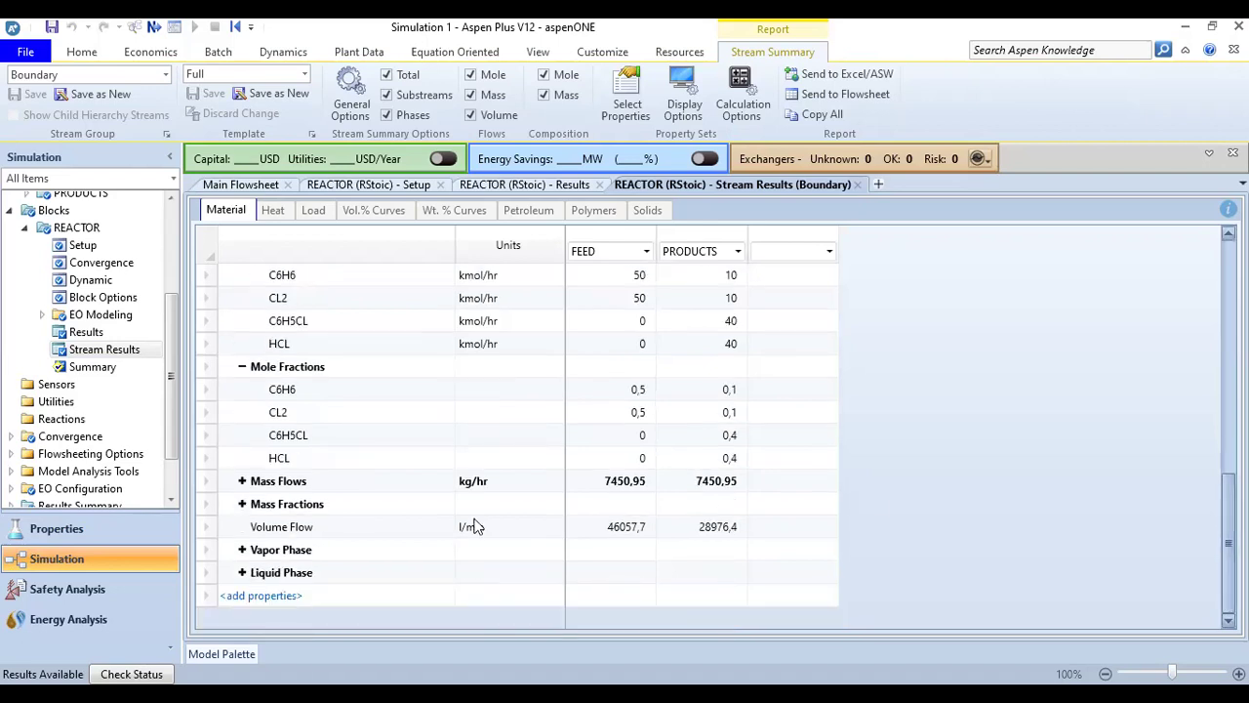
left_click(242, 480)
scroll(317, 534, "down", 2)
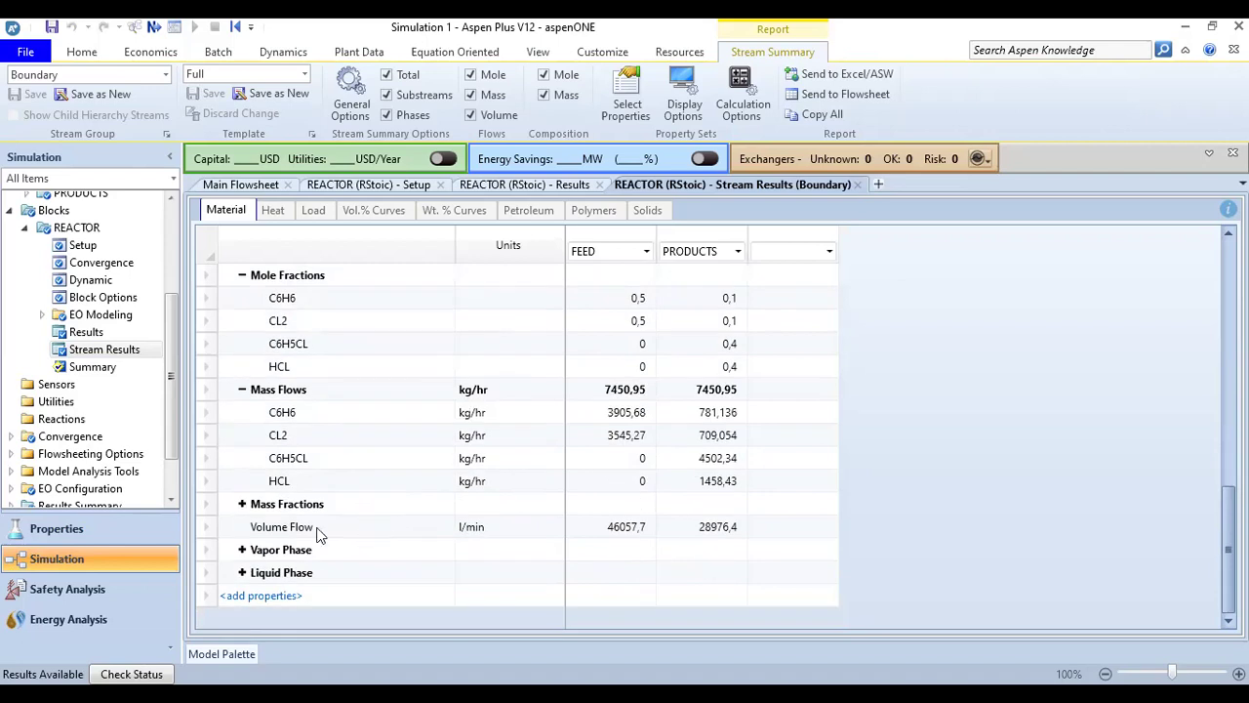
left_click(242, 504)
scroll(430, 483, "down", 2)
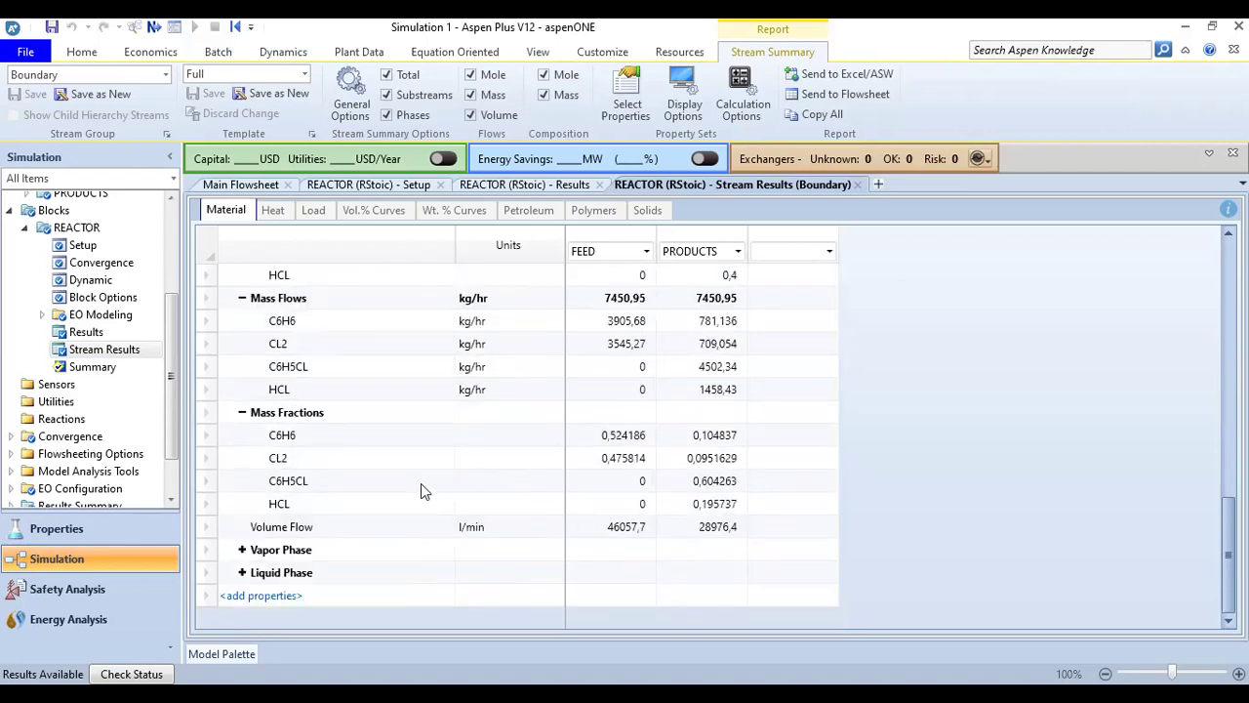
left_click(241, 550)
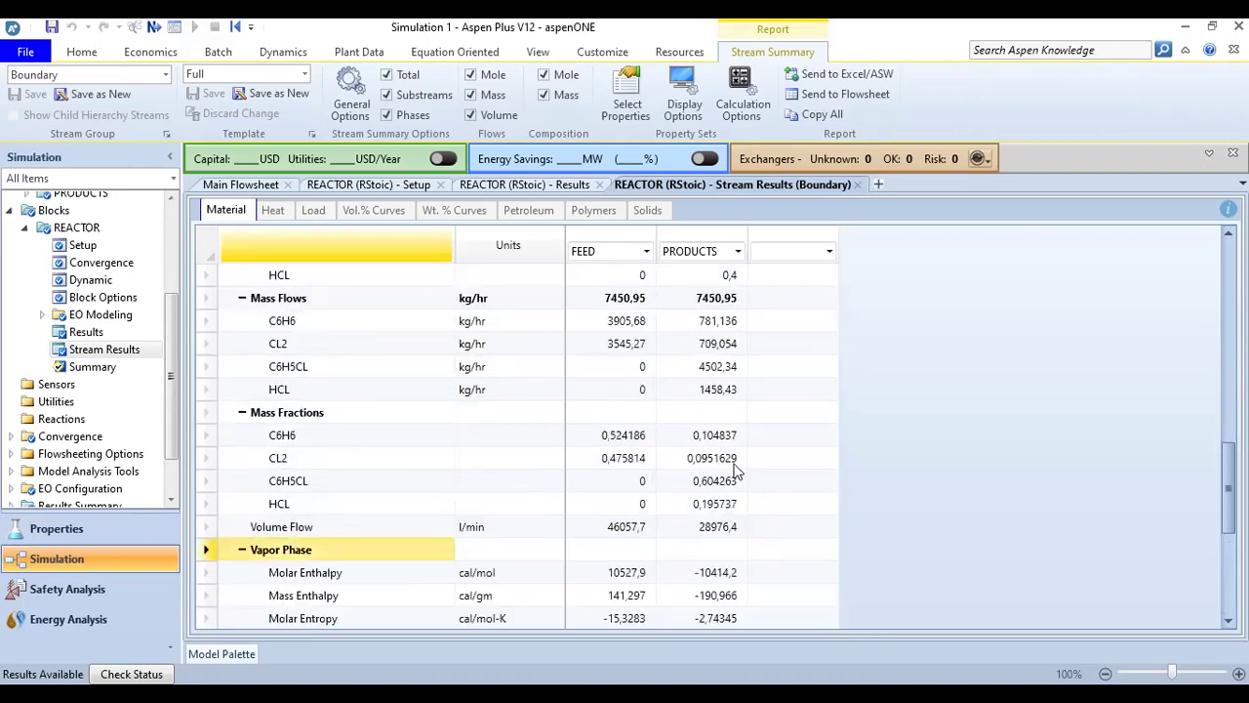
scroll(1011, 469, "down", 4)
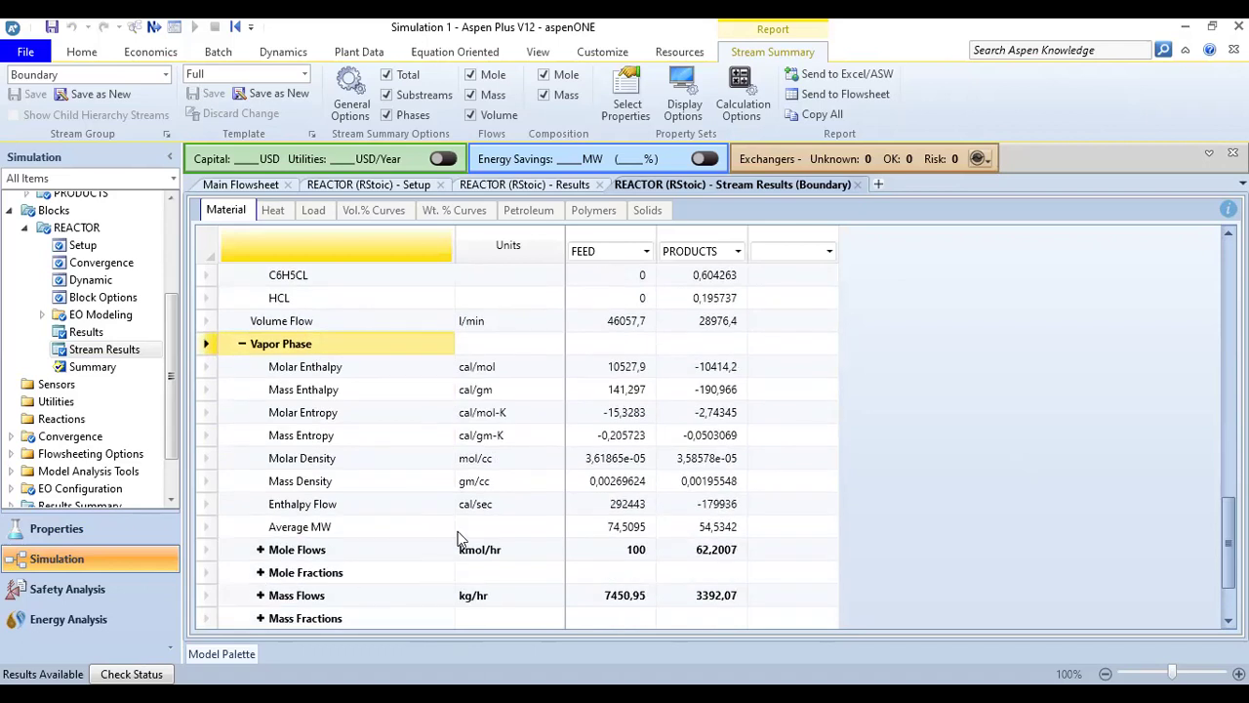
scroll(459, 537, "down", 2)
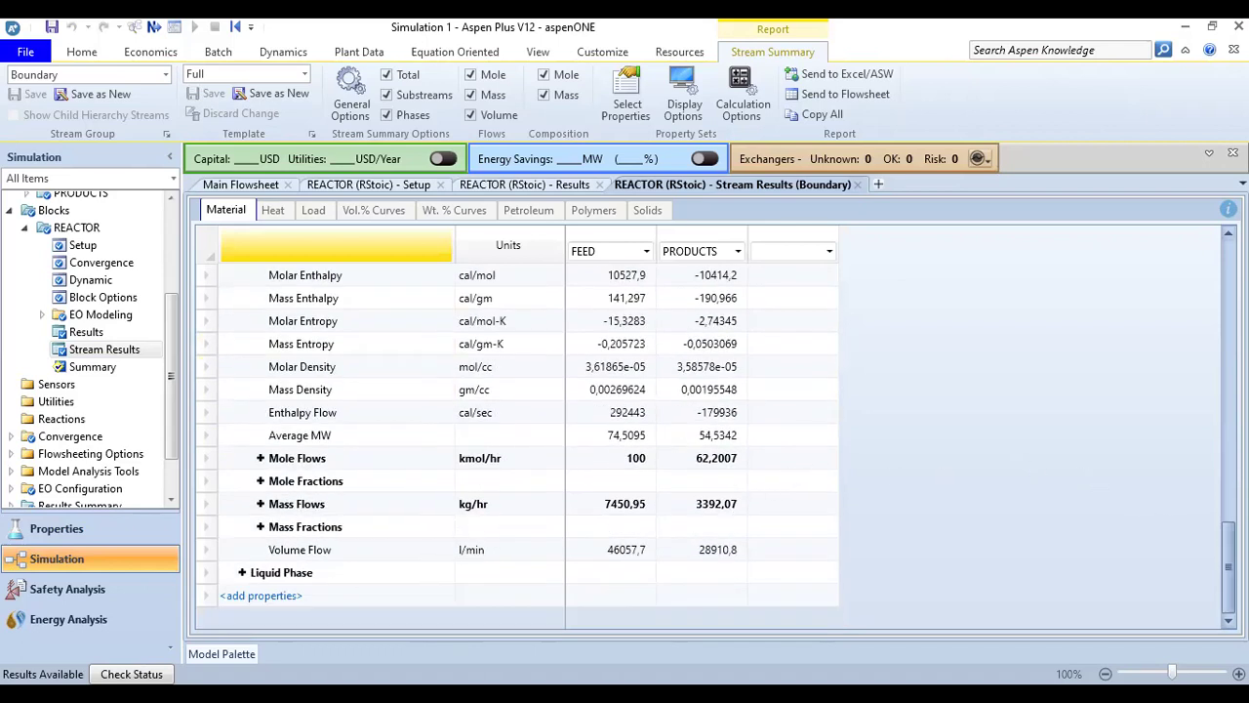
scroll(1083, 332, "up", 10)
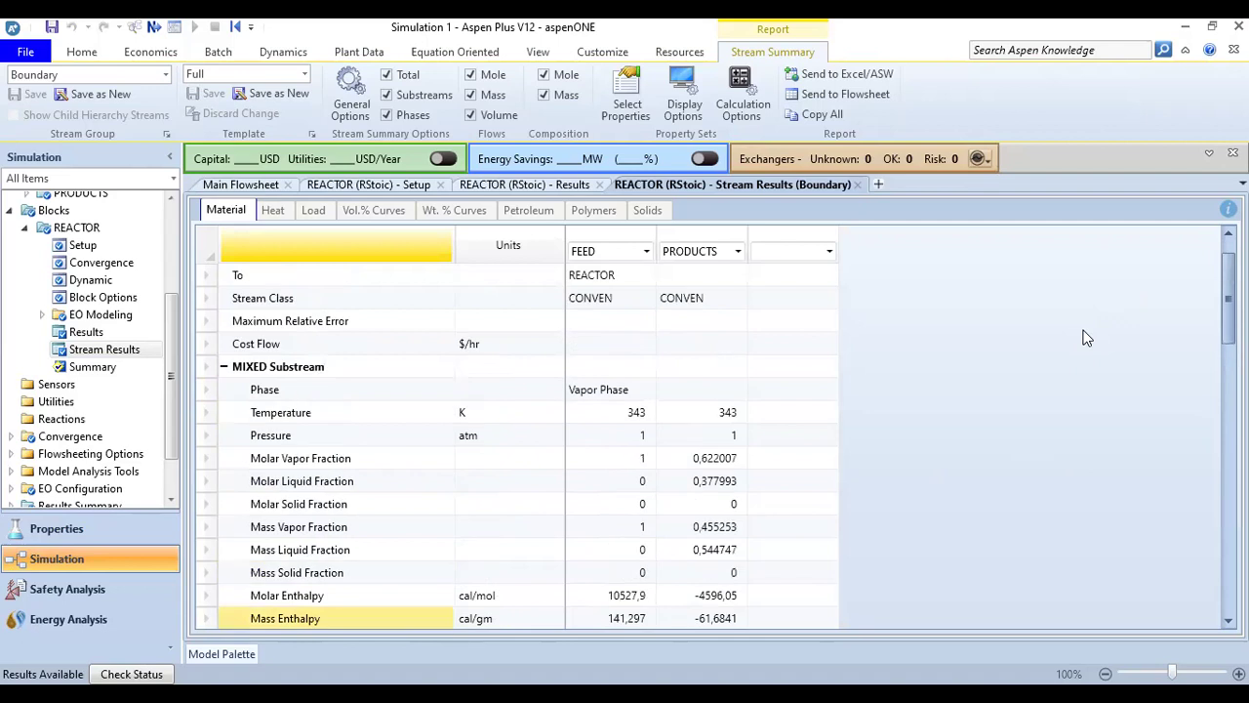
scroll(1086, 337, "up", 1)
left_click_drag(1227, 283, 1160, 529)
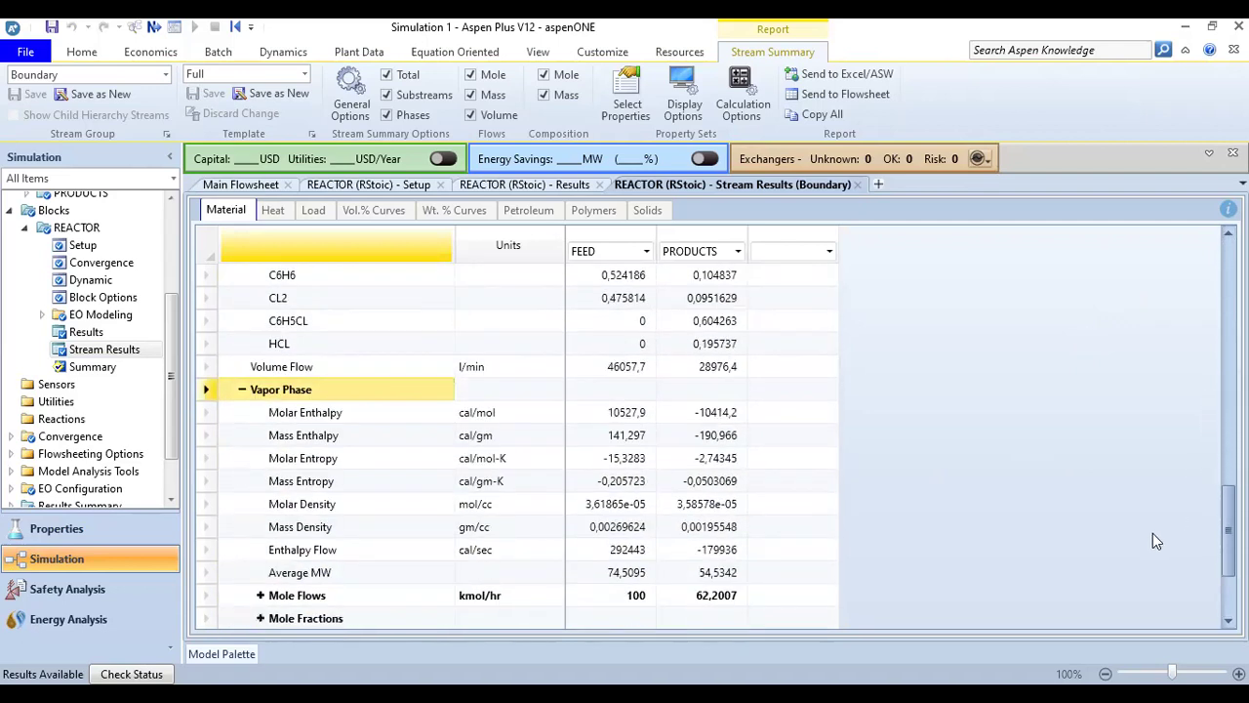